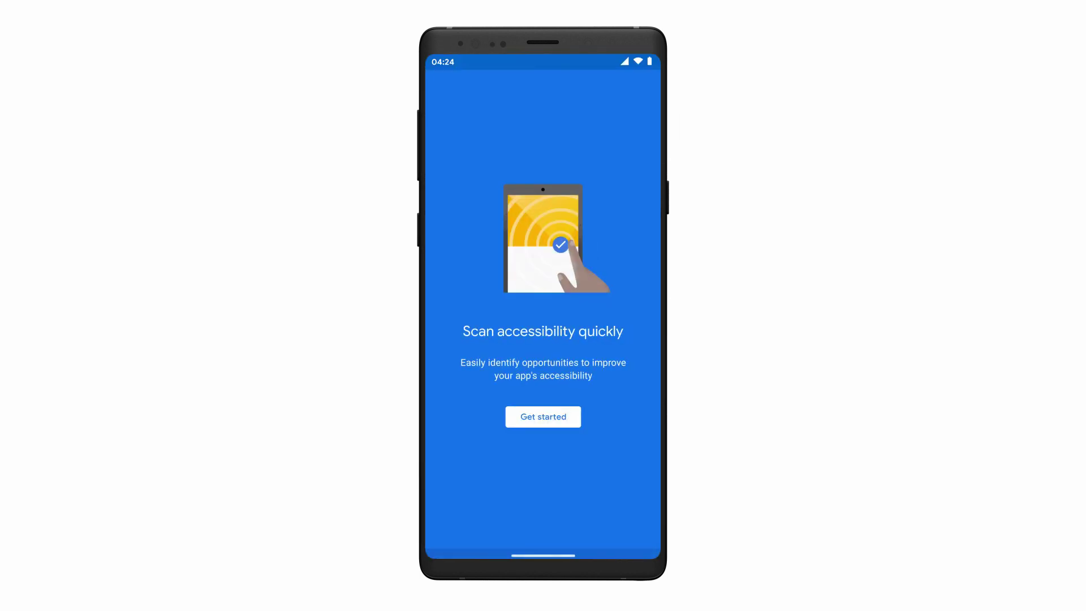
- Enable the Accessibility Scanner service in accessibility settings and allow it full device control
{"action": "left_click", "coordinate": [543, 417]}
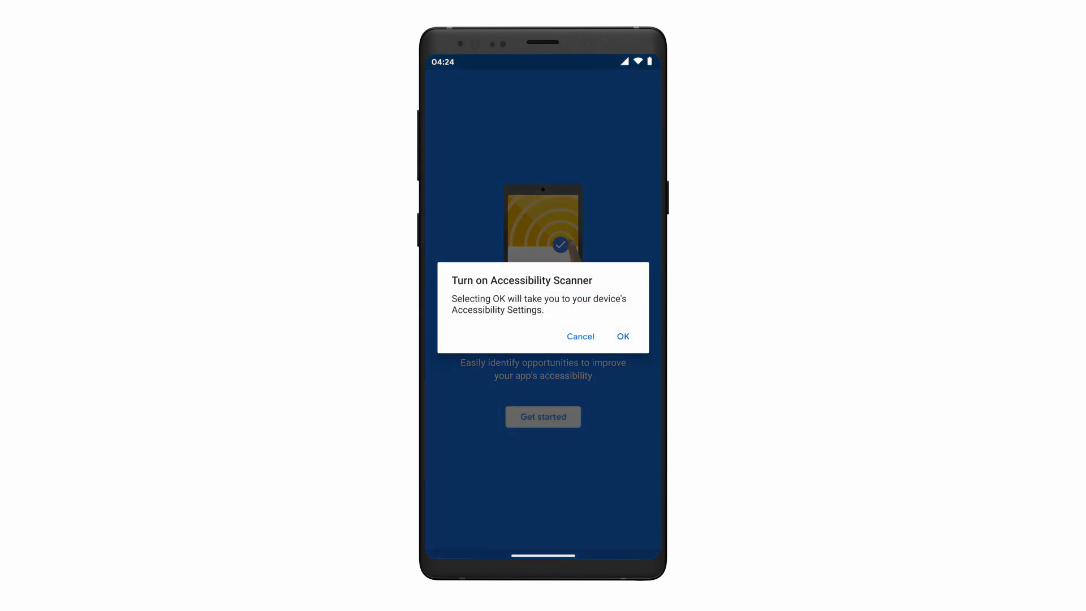
{"action": "left_click", "coordinate": [623, 337]}
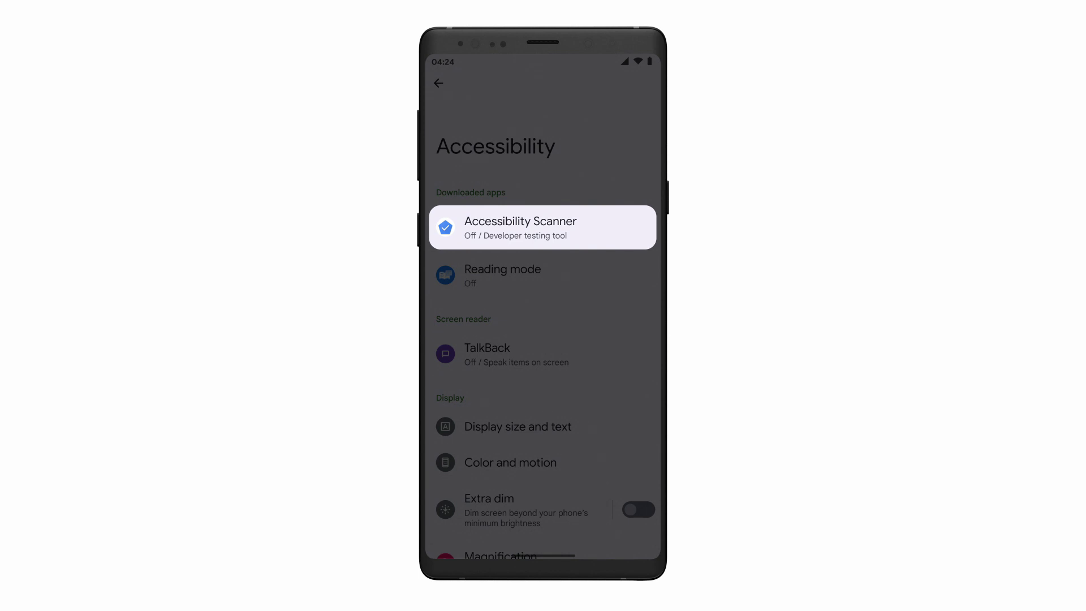
{"action": "left_click", "coordinate": [576, 228]}
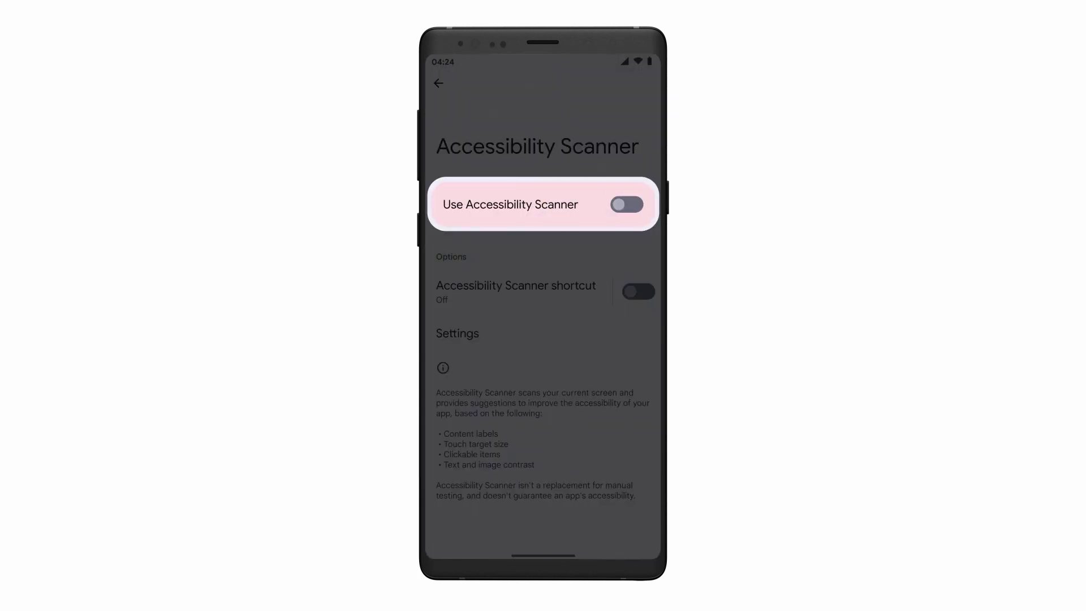
{"action": "left_click", "coordinate": [627, 204]}
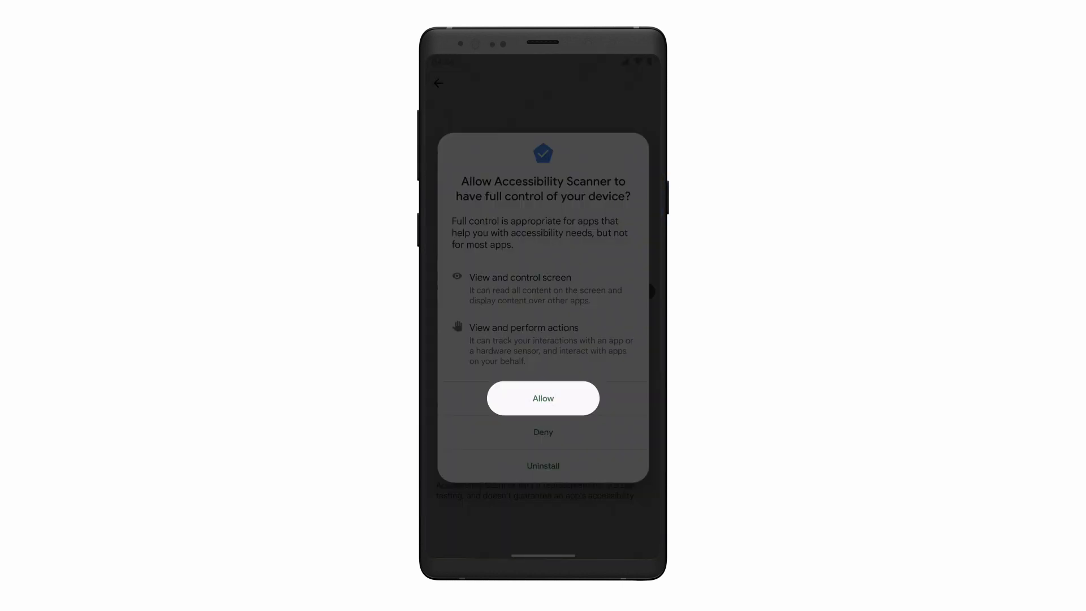
{"action": "left_click", "coordinate": [543, 398]}
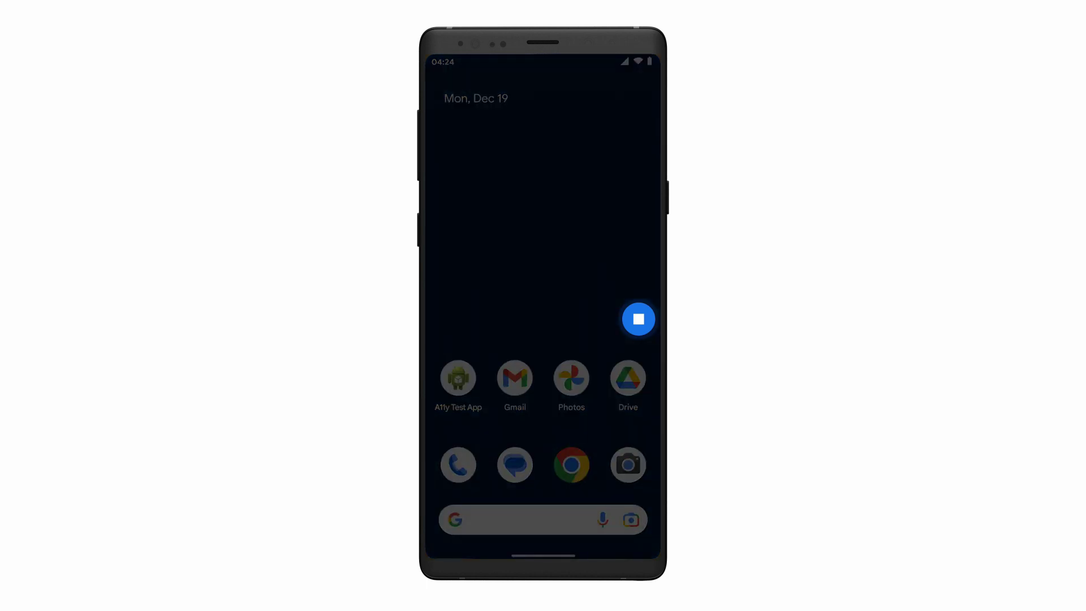
- Stop the recording and show the A11y Test App scan results with three captured screens
{"action": "left_click", "coordinate": [638, 318]}
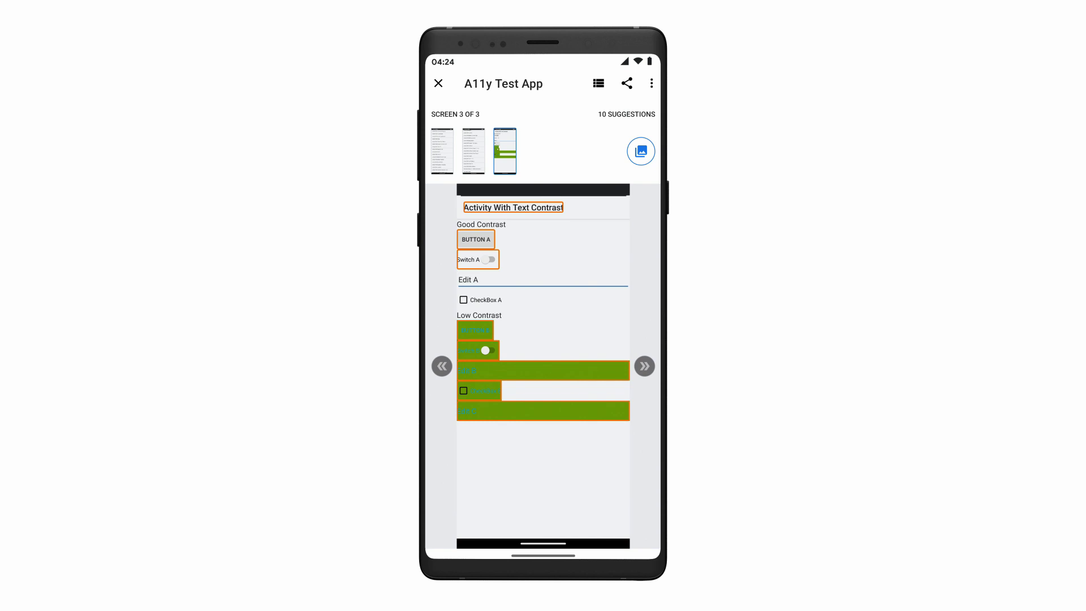
- Inspect the Activity With Text Contrast heading and its Text Scaling suggestion details
{"action": "left_click", "coordinate": [513, 208]}
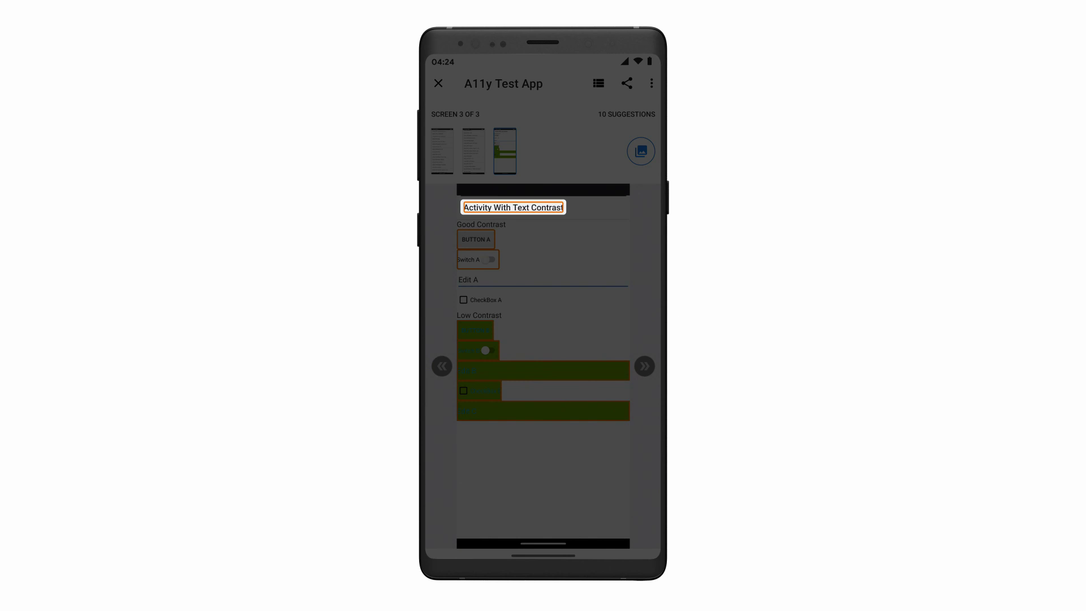
{"action": "left_click", "coordinate": [510, 207]}
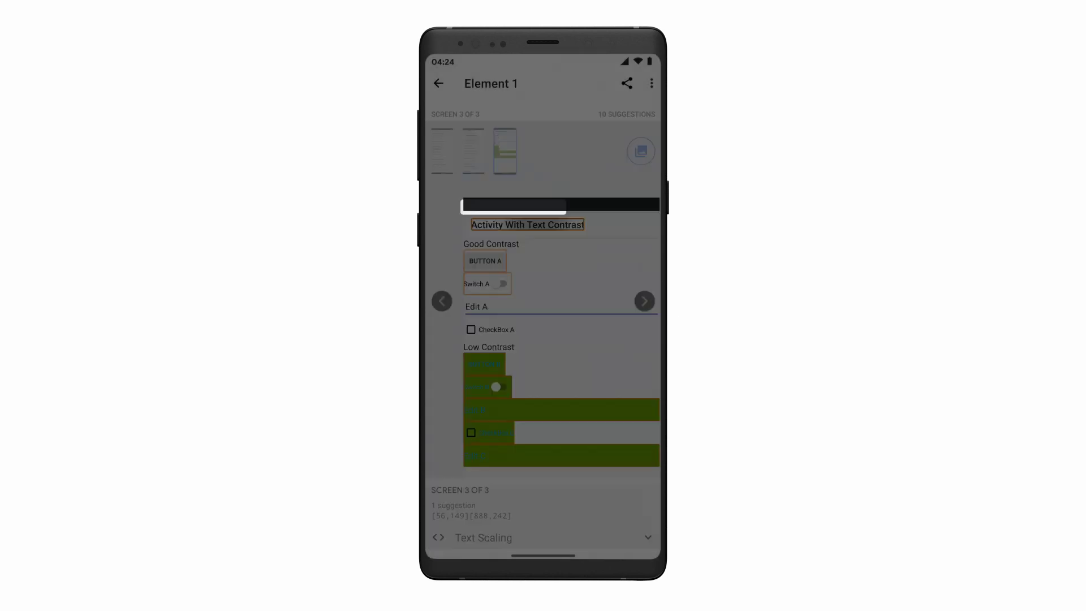
{"action": "left_click", "coordinate": [647, 516]}
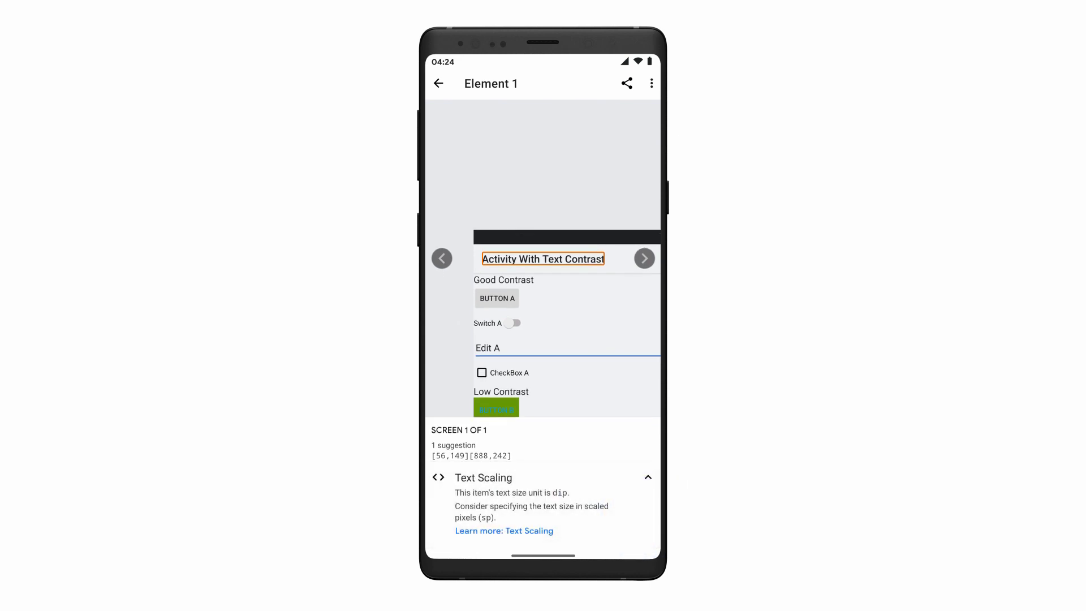
{"action": "left_click", "coordinate": [647, 477]}
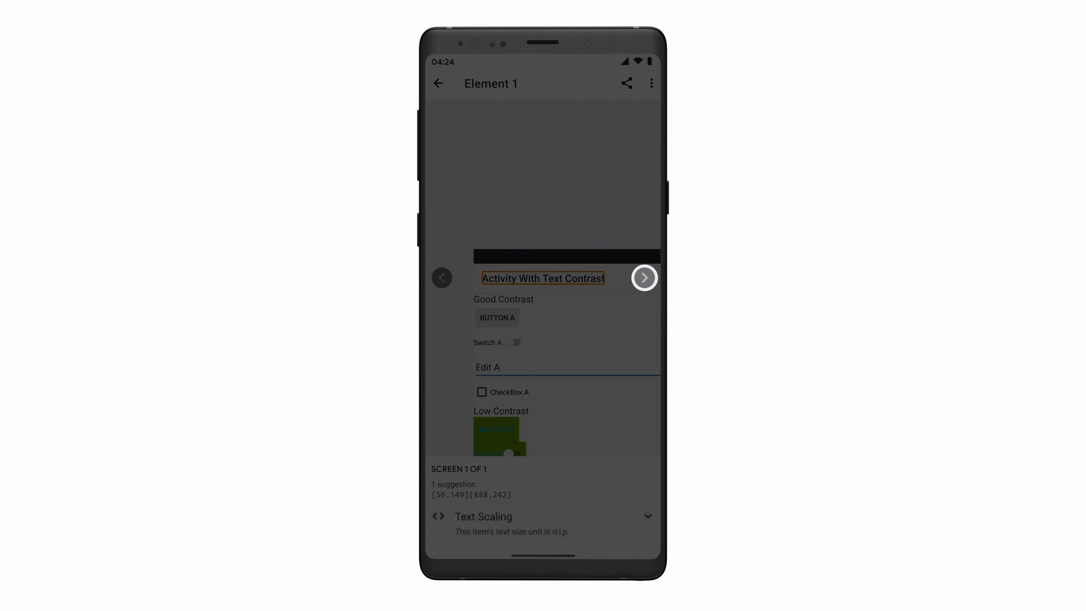
- Advance through the flagged elements to the low-contrast button's suggestions (Element 4)
{"action": "left_click", "coordinate": [644, 272]}
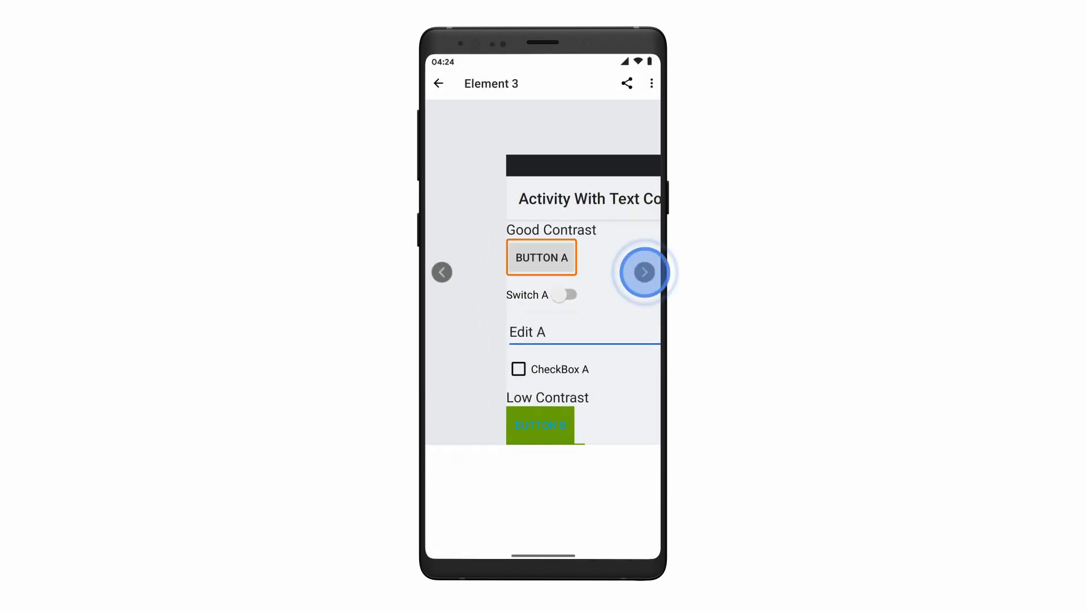
{"action": "left_click", "coordinate": [645, 272]}
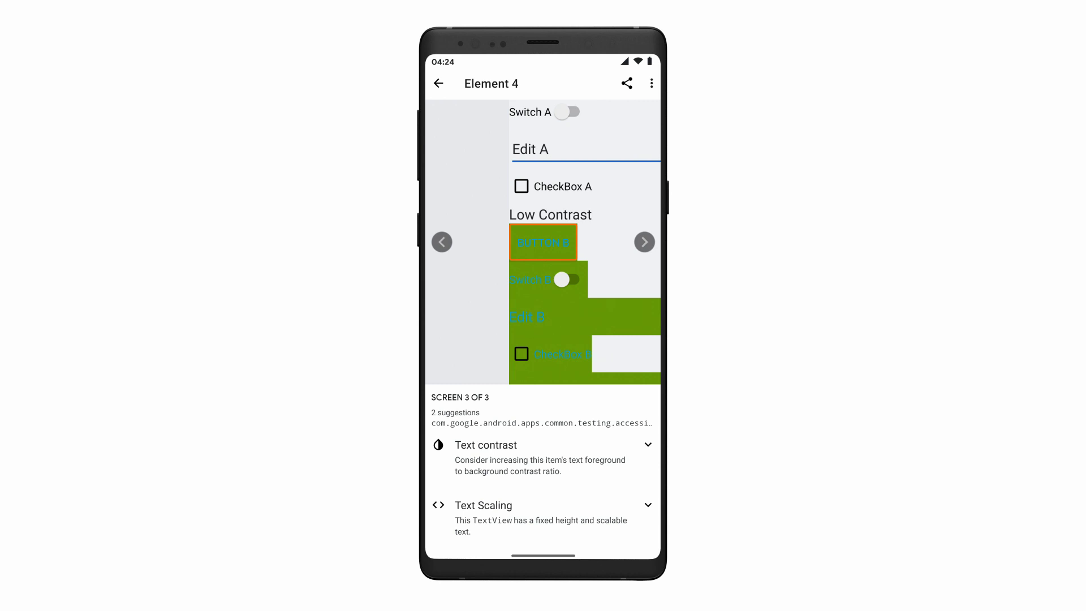
- View the full suggestion list grouped by category, then return to the screenshot overview
{"action": "left_click", "coordinate": [438, 83]}
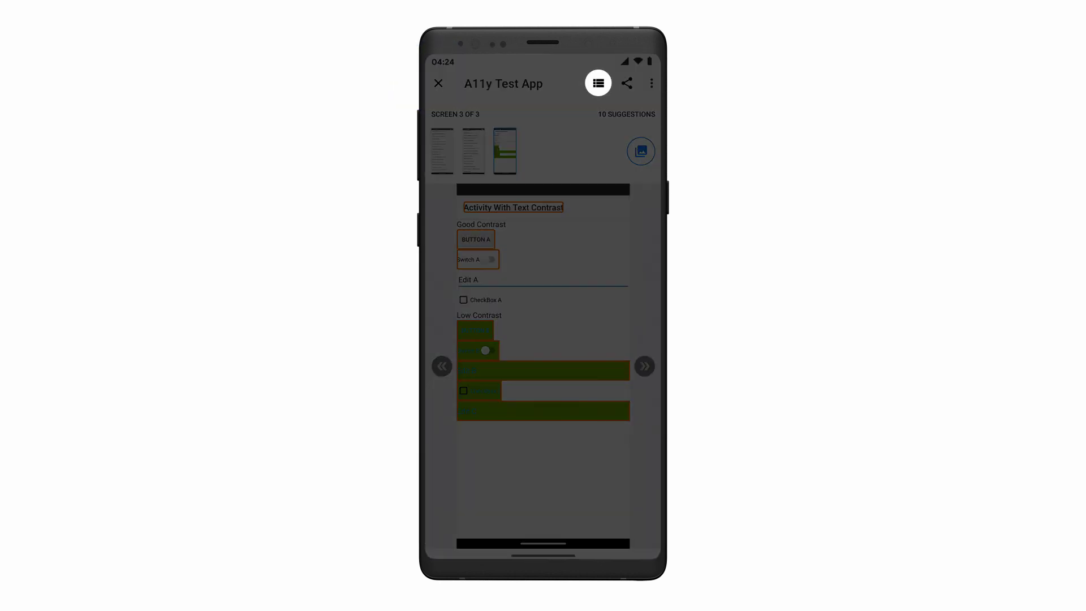
{"action": "left_click", "coordinate": [599, 83]}
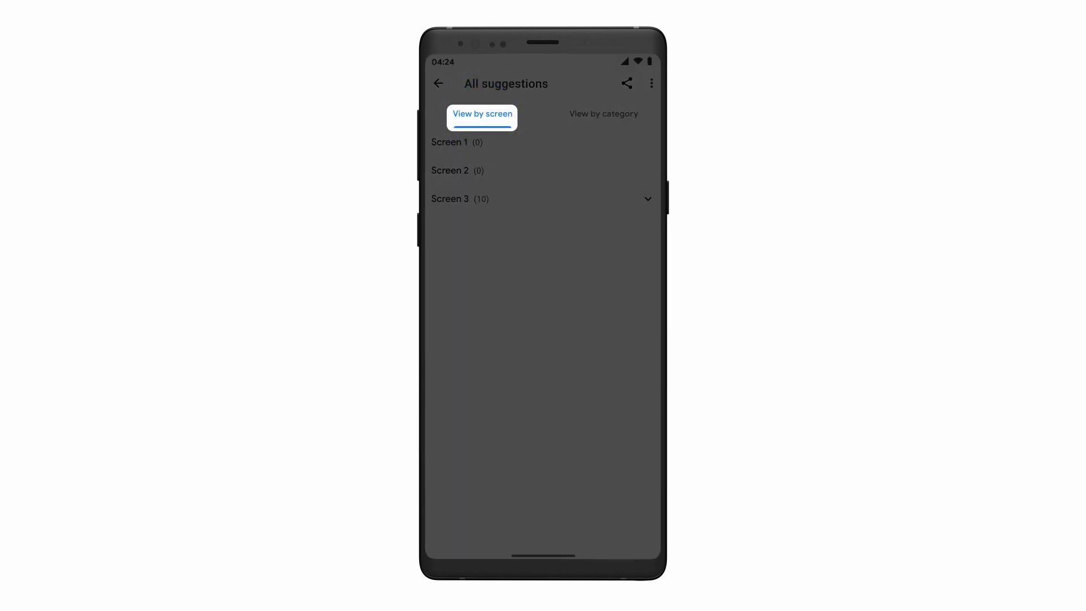
{"action": "left_click", "coordinate": [627, 113]}
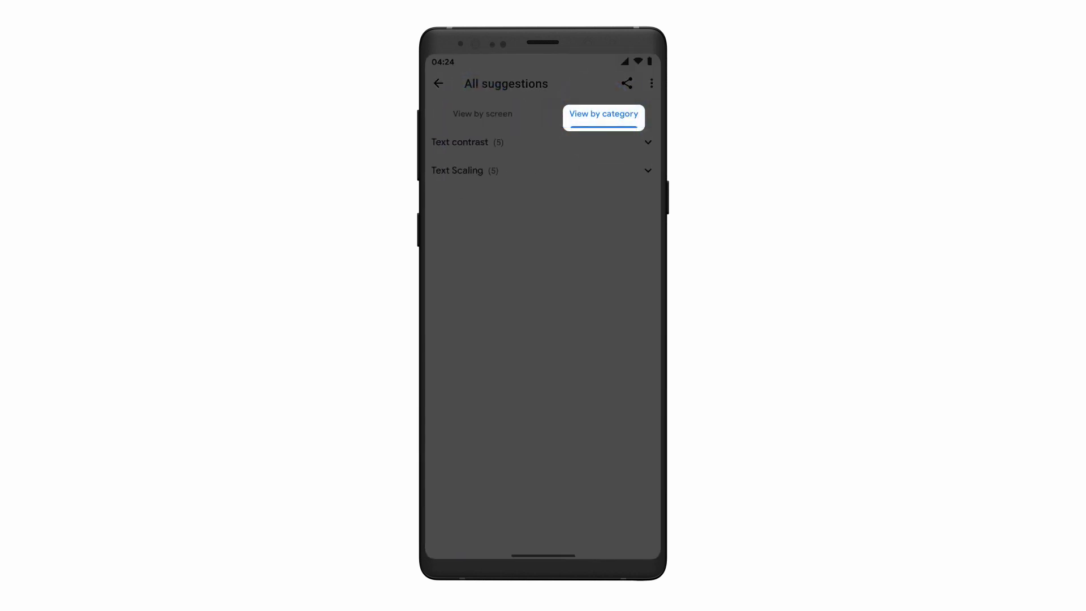
{"action": "left_click", "coordinate": [438, 84]}
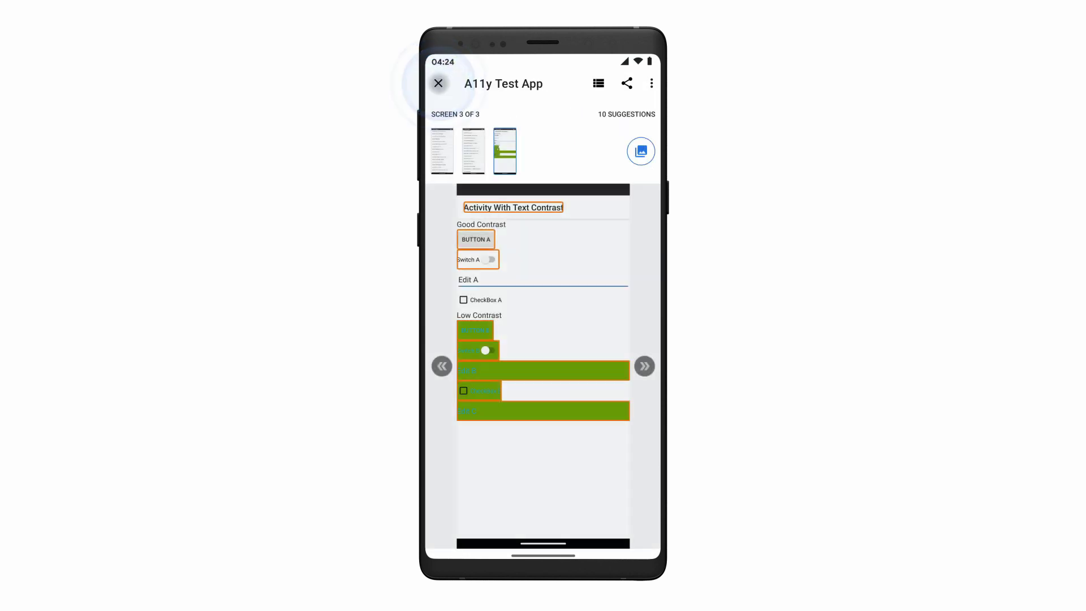
- Show BUTTON A's details with its Text Scaling suggestion and full class name
{"action": "left_click", "coordinate": [486, 234]}
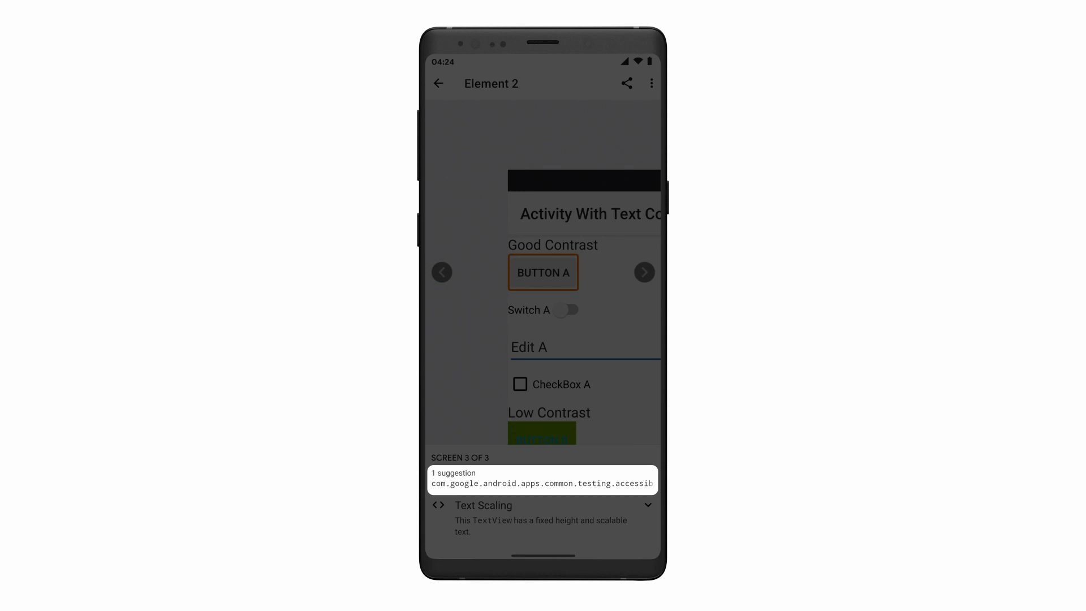
{"action": "left_click", "coordinate": [470, 483]}
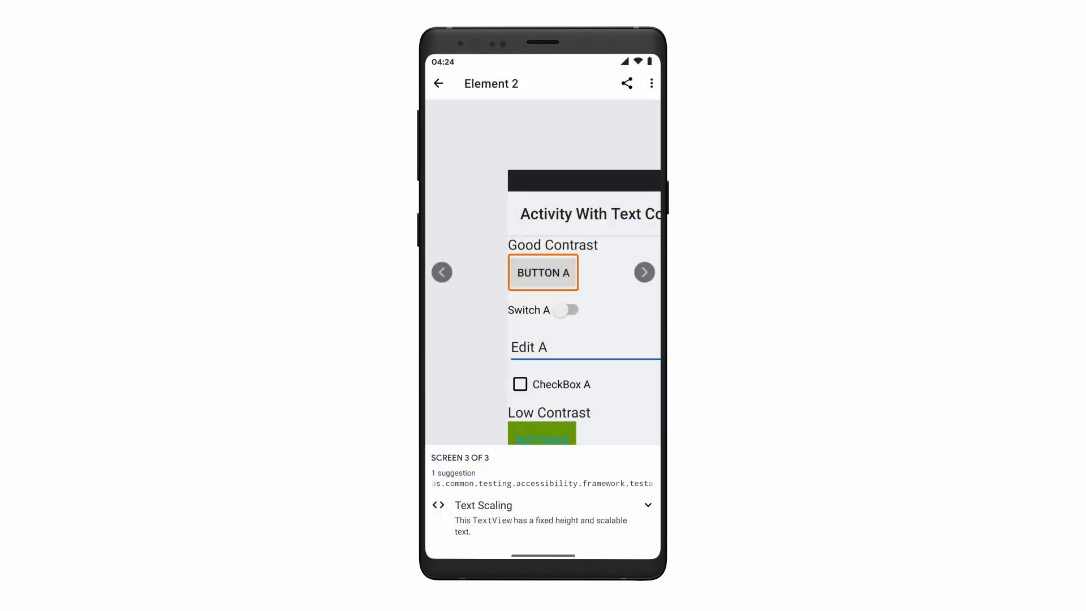
- Page through scanned screens 1–3 and show all screenshots side by side with suggestion counts
{"action": "left_click", "coordinate": [437, 83]}
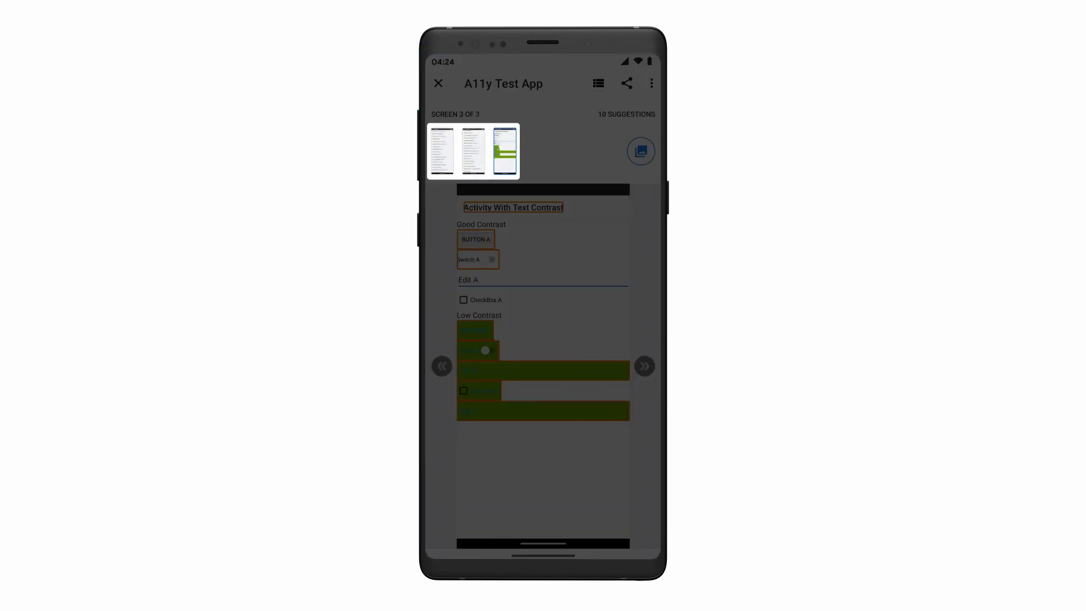
{"action": "left_click", "coordinate": [441, 151]}
{"action": "left_click", "coordinate": [473, 151]}
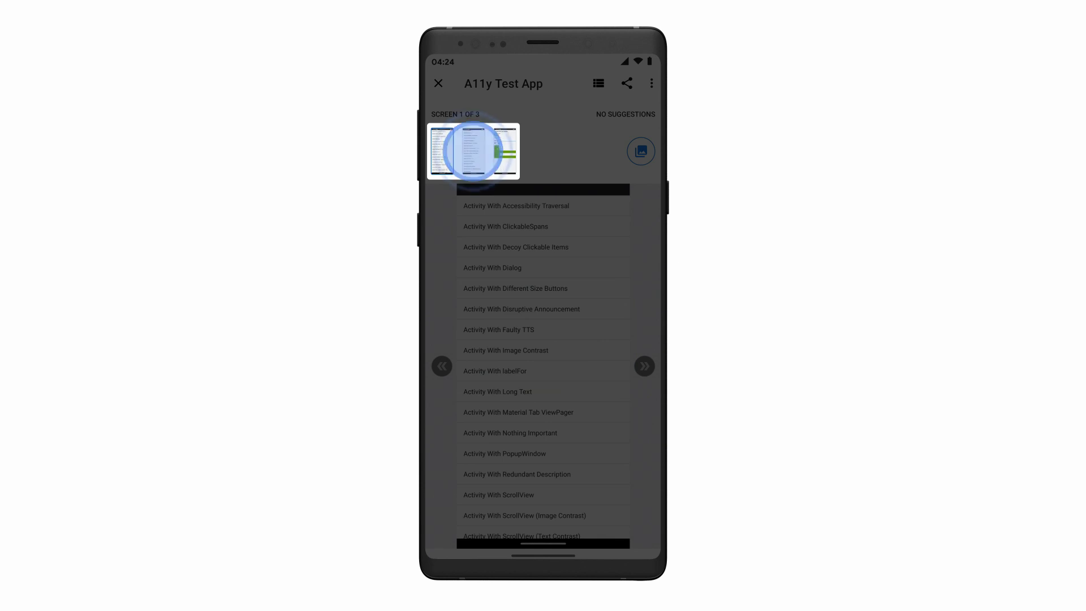
{"action": "left_click", "coordinate": [504, 150]}
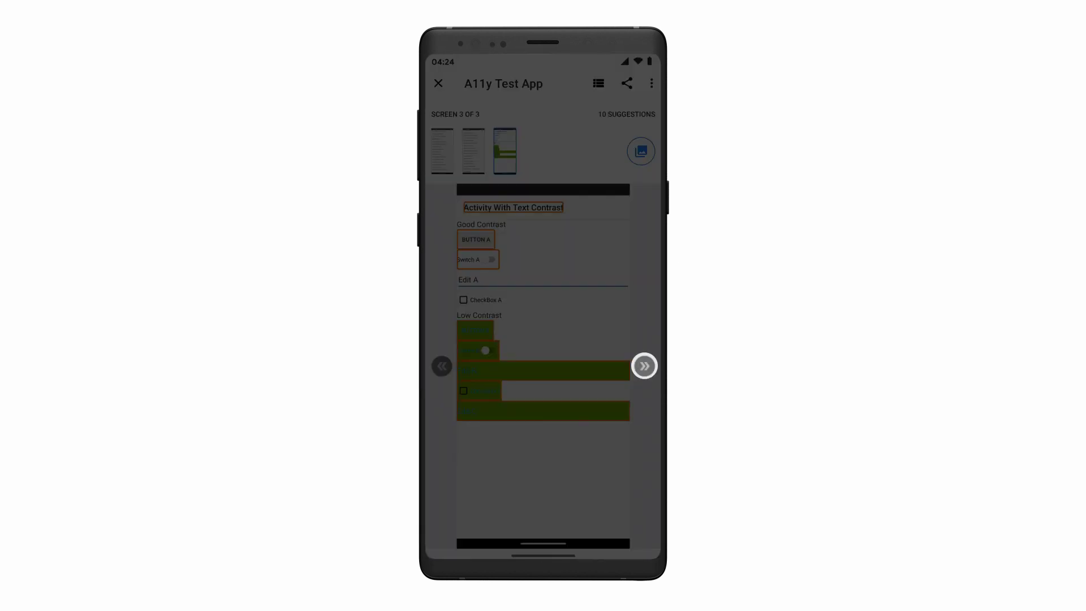
{"action": "left_click", "coordinate": [644, 366]}
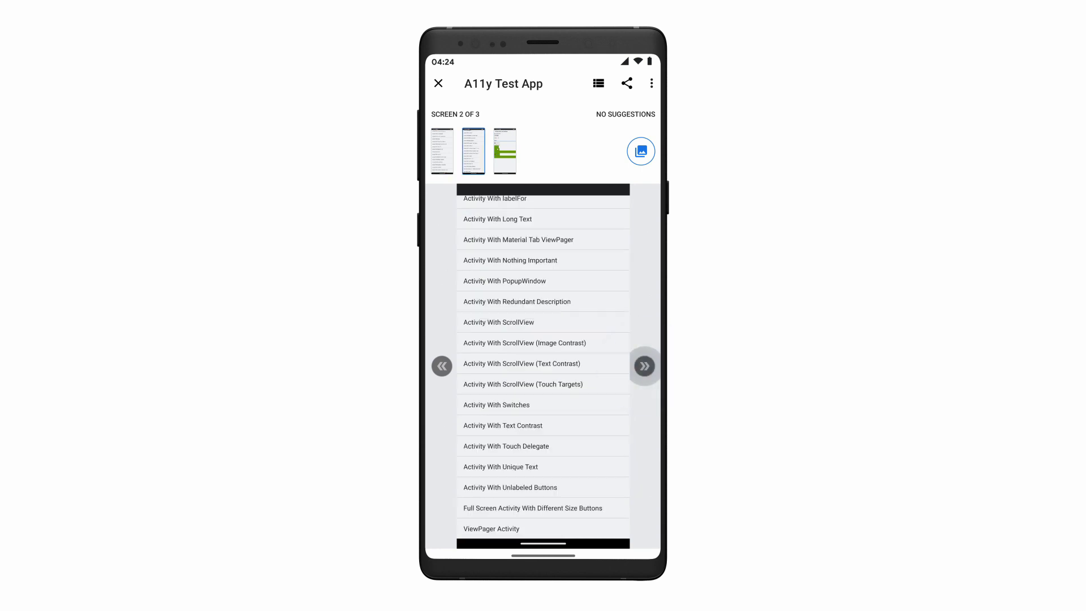
{"action": "left_click", "coordinate": [644, 366]}
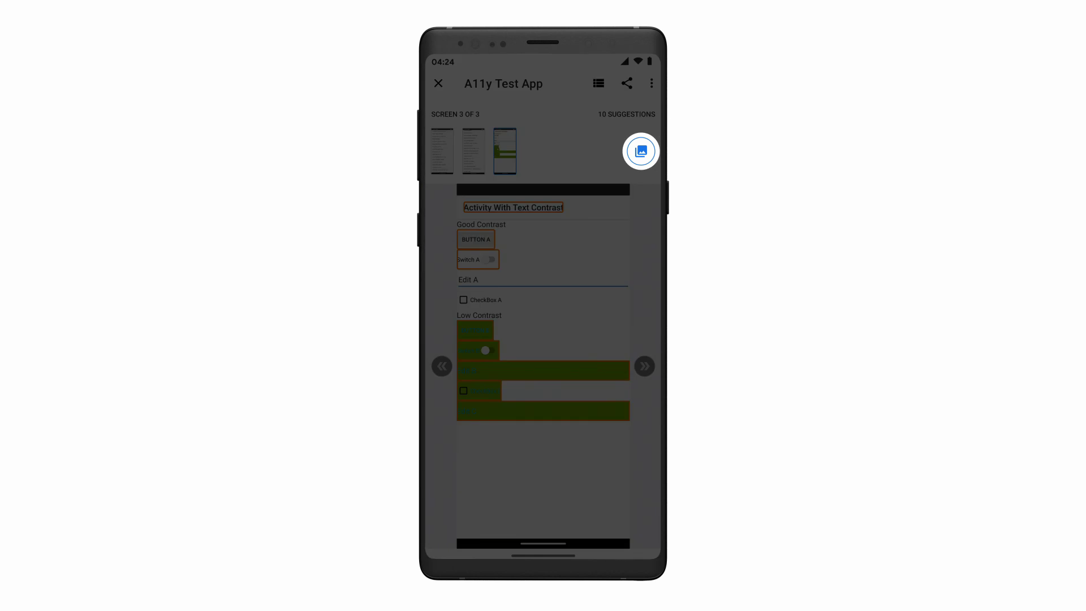
{"action": "left_click", "coordinate": [641, 151]}
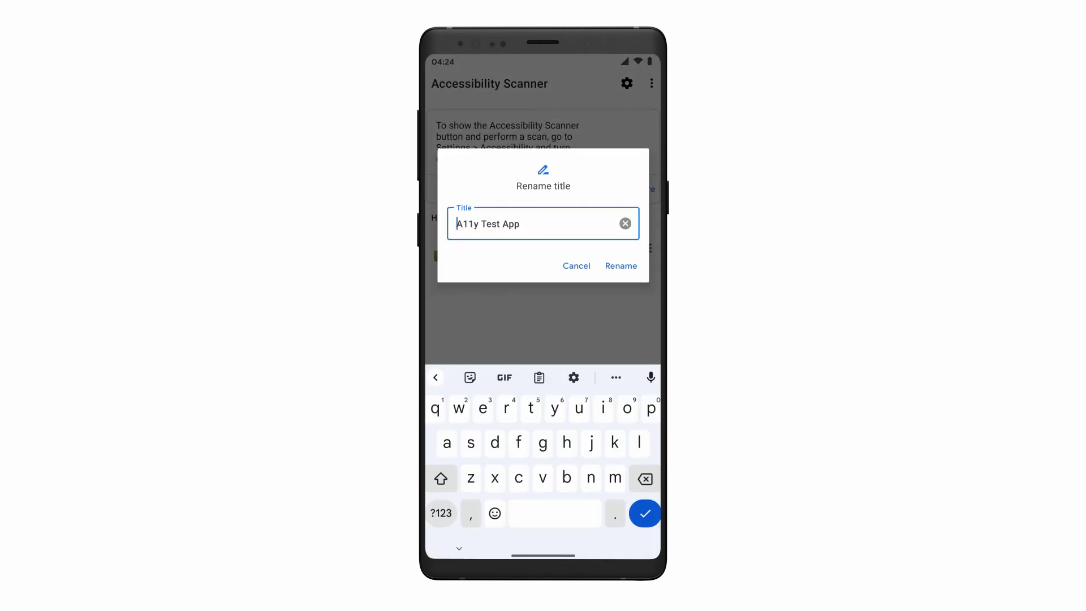
- Replace the scan's title with 'new title' and confirm the rename
{"action": "key", "text": "ctrl+a"}
{"action": "key", "text": "BackSpace"}
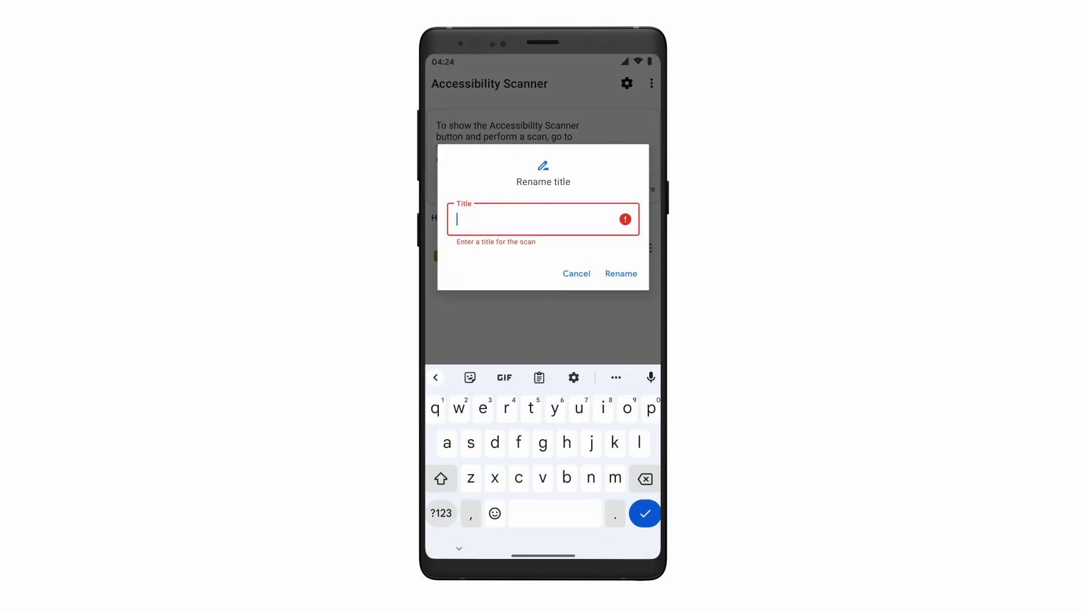
{"action": "type", "text": "new title"}
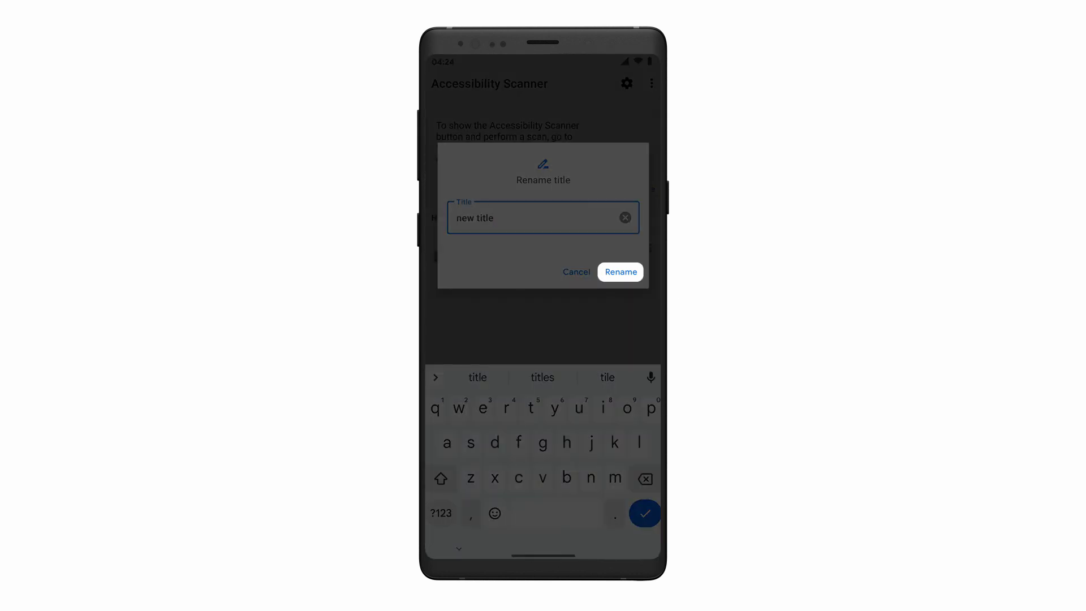
{"action": "left_click", "coordinate": [620, 271]}
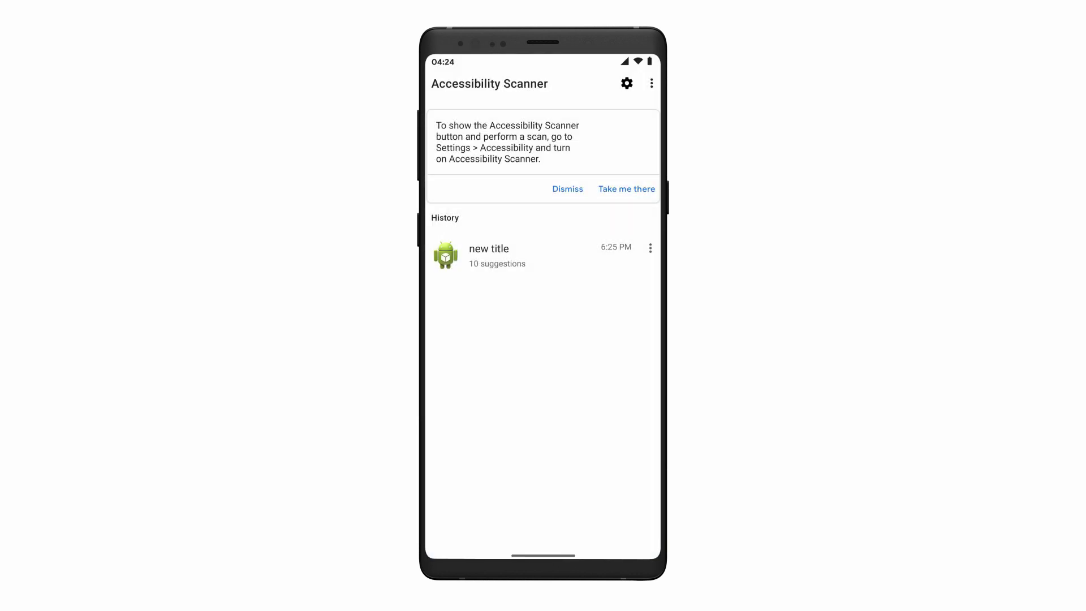
- Set the scan's description to 'New description' and save it
{"action": "left_click", "coordinate": [651, 249]}
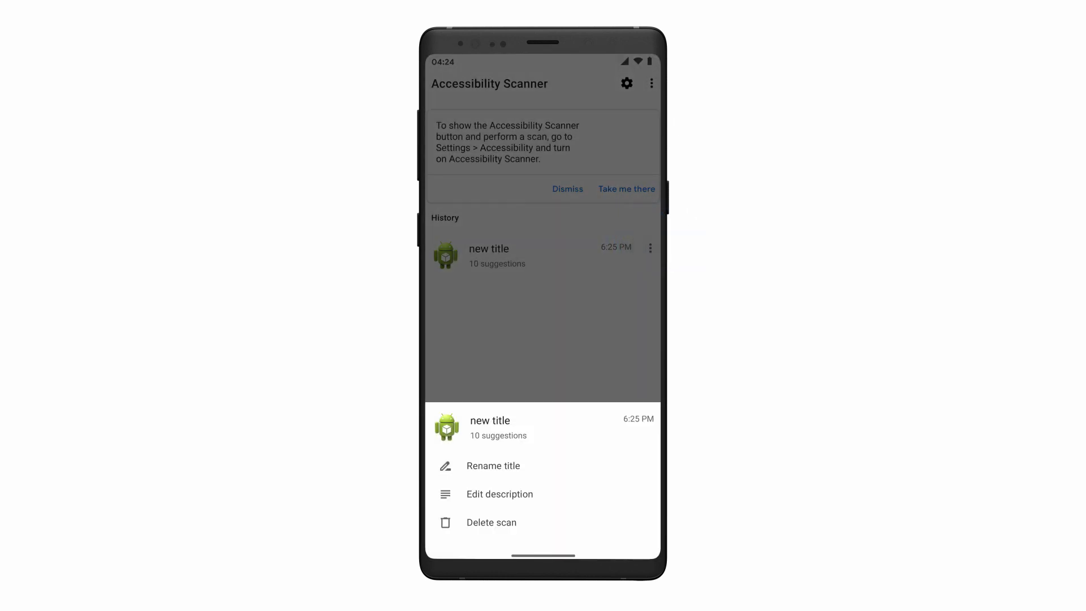
{"action": "left_click", "coordinate": [486, 494]}
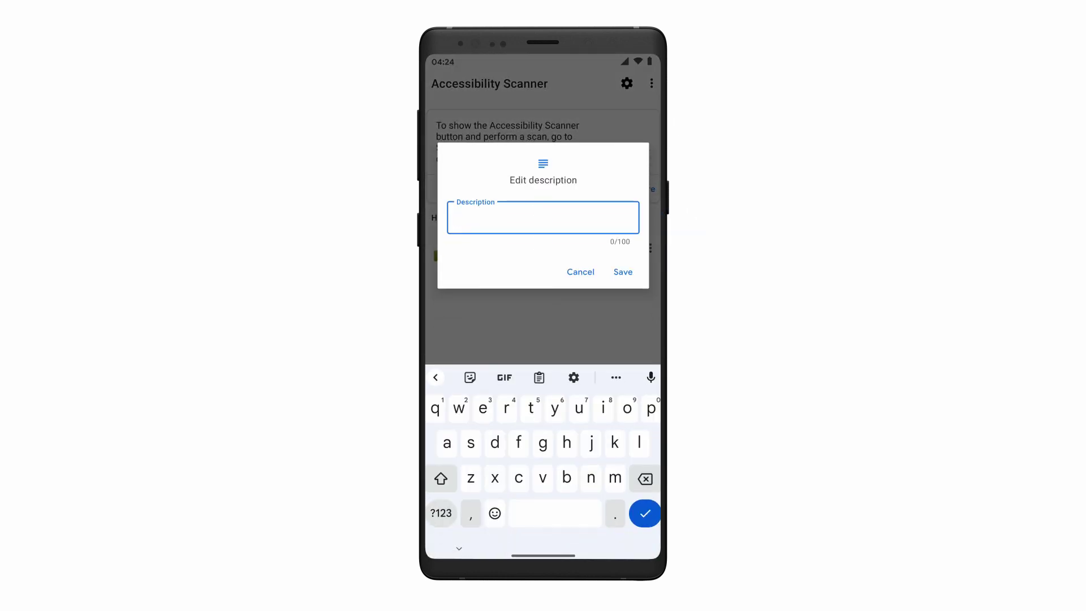
{"action": "type", "text": "New de"}
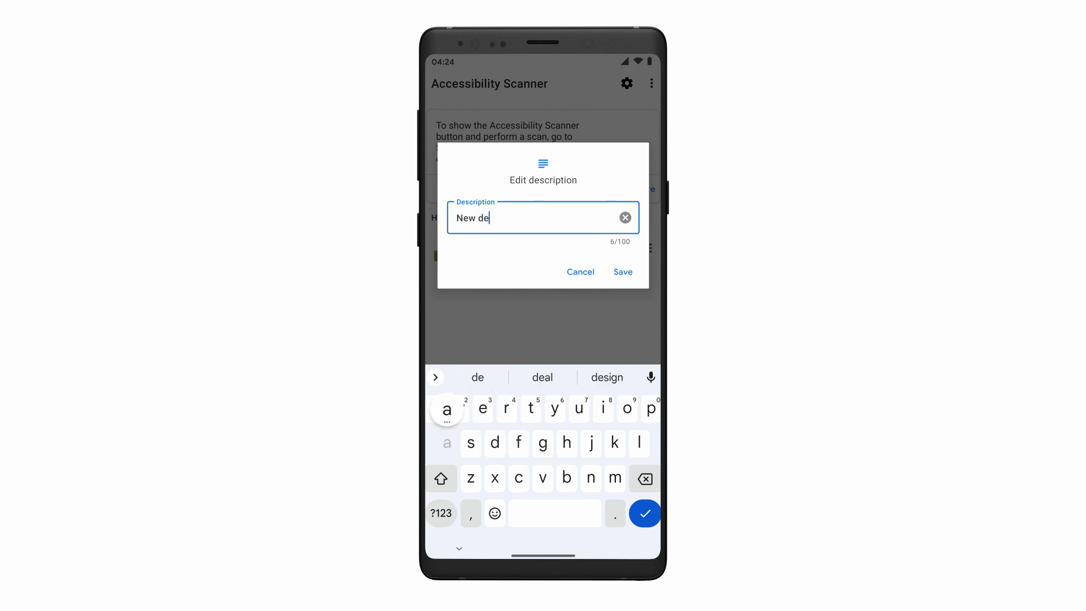
{"action": "type", "text": "acripti"}
{"action": "left_click", "coordinate": [542, 377]}
{"action": "left_click", "coordinate": [624, 272]}
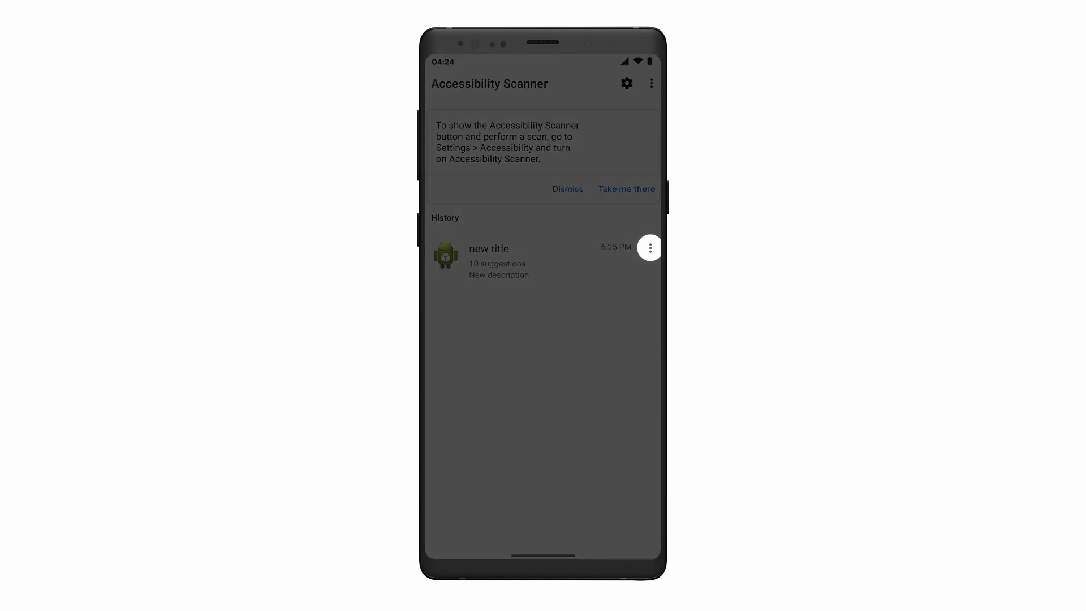
- Delete the scan from history, leaving no scans listed
{"action": "left_click", "coordinate": [650, 248]}
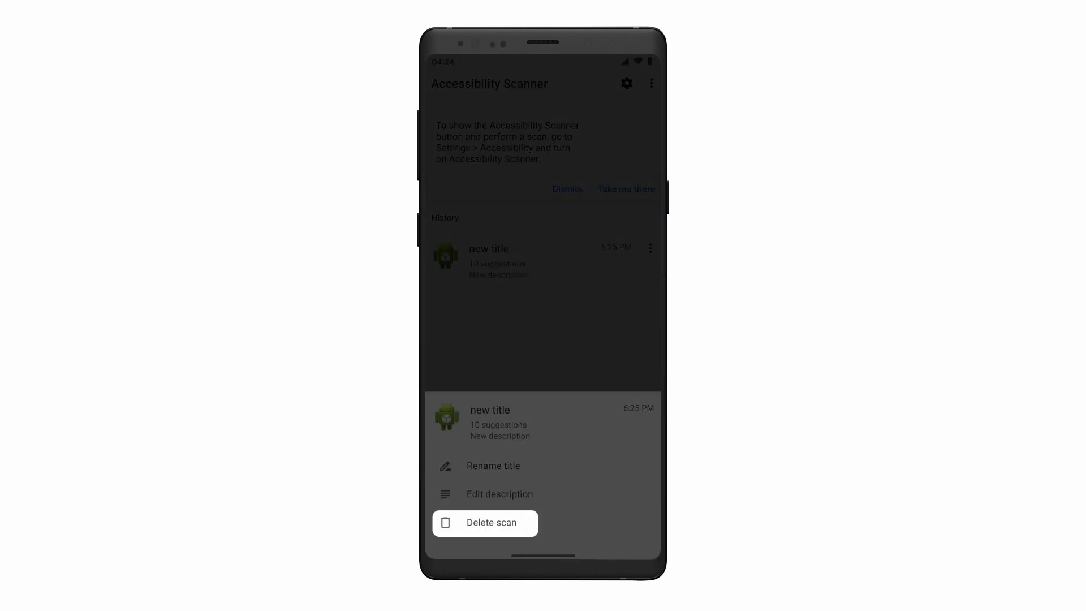
{"action": "left_click", "coordinate": [492, 522]}
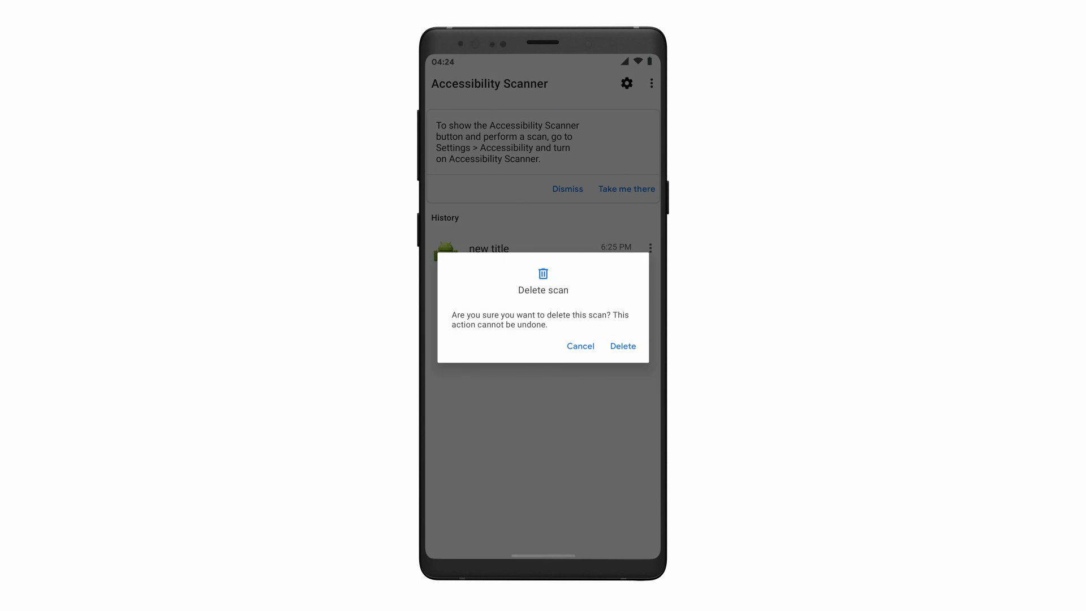
{"action": "left_click", "coordinate": [623, 345]}
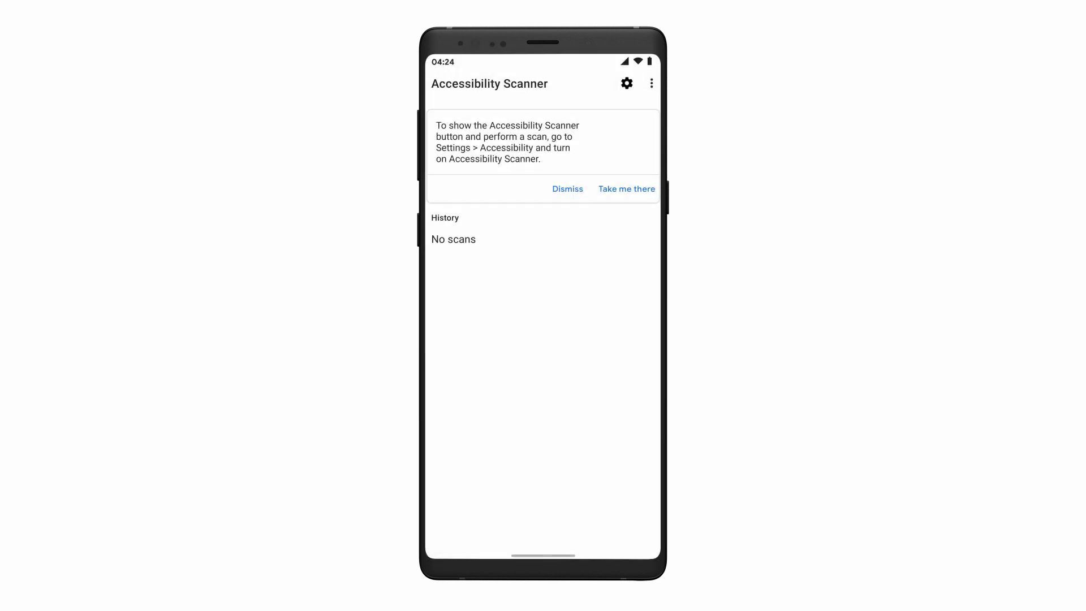